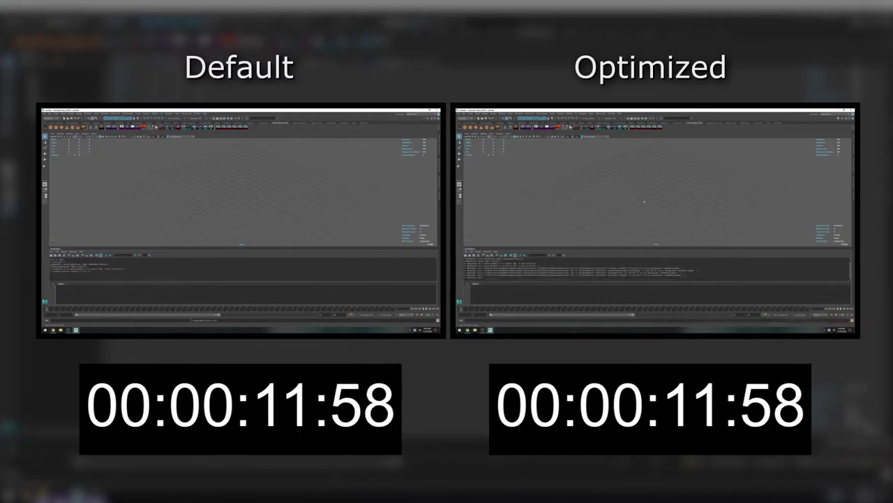
Step: Create a polygon cube in the empty scene and frame it in the perspective view
right_click_drag(670, 196, 708, 199, "shift")
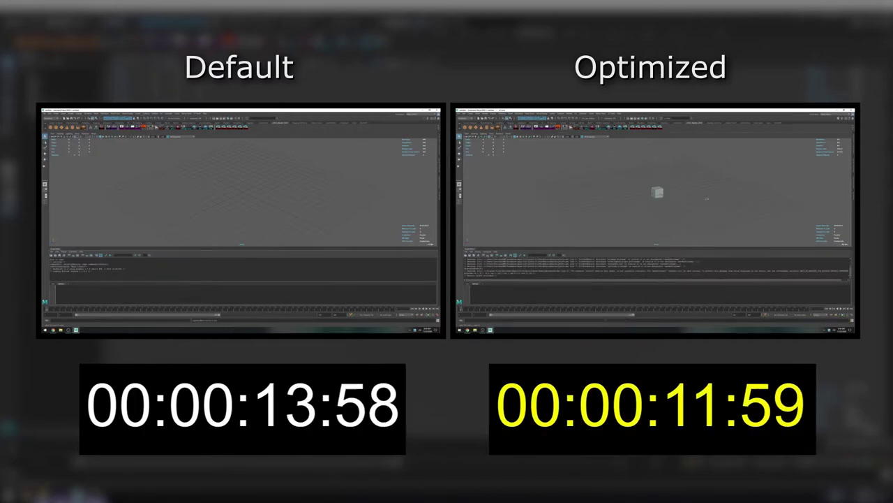
key("f")
left_click(726, 203)
mouse_move(727, 203)
left_mouse_down("alt")
mouse_move(710, 205)
mouse_move(740, 187)
mouse_move(725, 209)
left_mouse_up("alt")
mouse_move(726, 209)
right_mouse_down("alt")
mouse_move(657, 220)
mouse_move(750, 222)
mouse_move(729, 224)
right_mouse_up("alt")
left_click(729, 224)
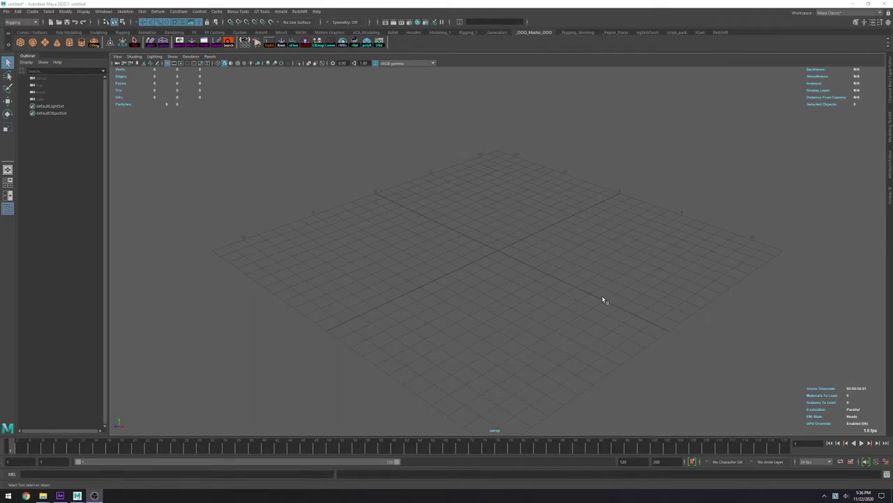
Step: Open the GT Startup Booster utility, refresh its plugin status list and reposition its window over the viewport
left_click(269, 12)
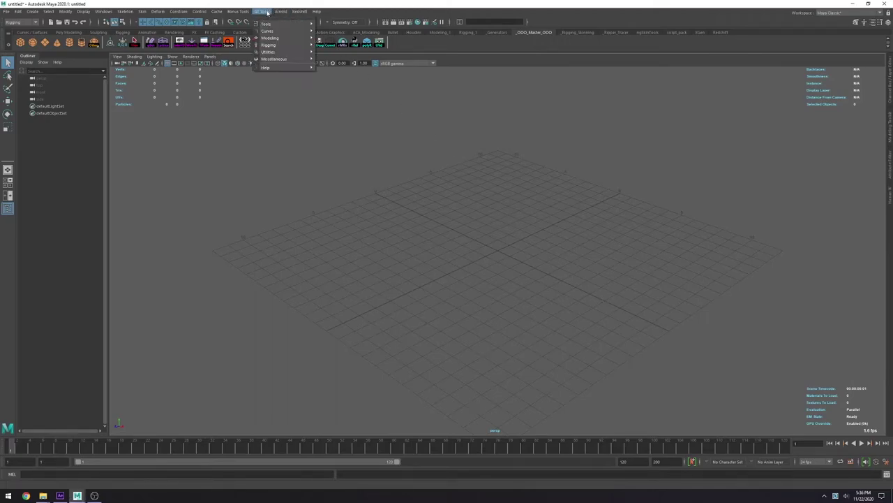
mouse_move(271, 60)
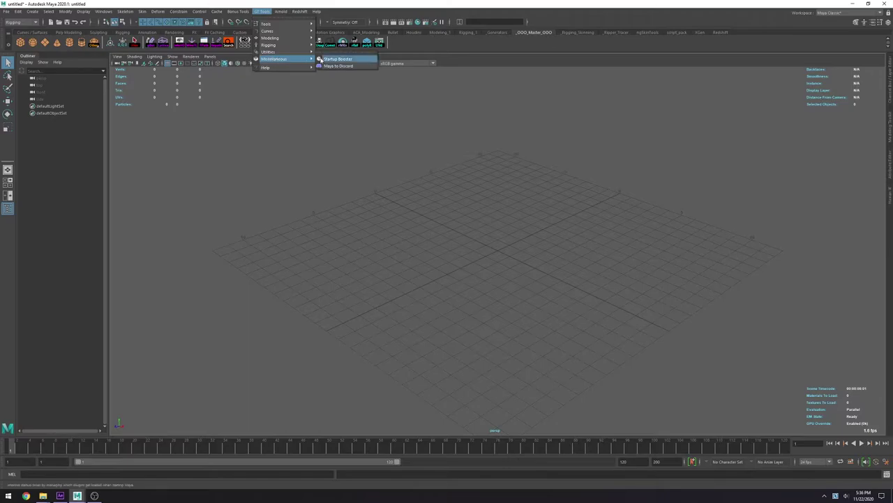
left_click(335, 59)
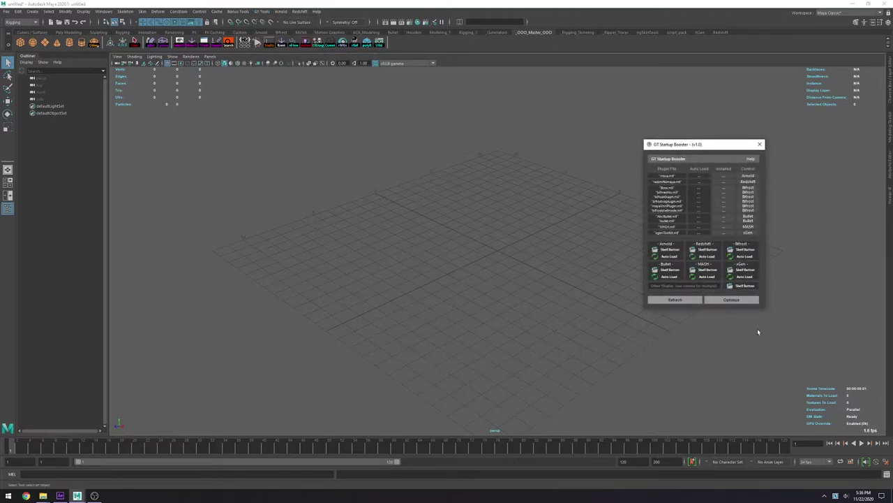
left_click(688, 301)
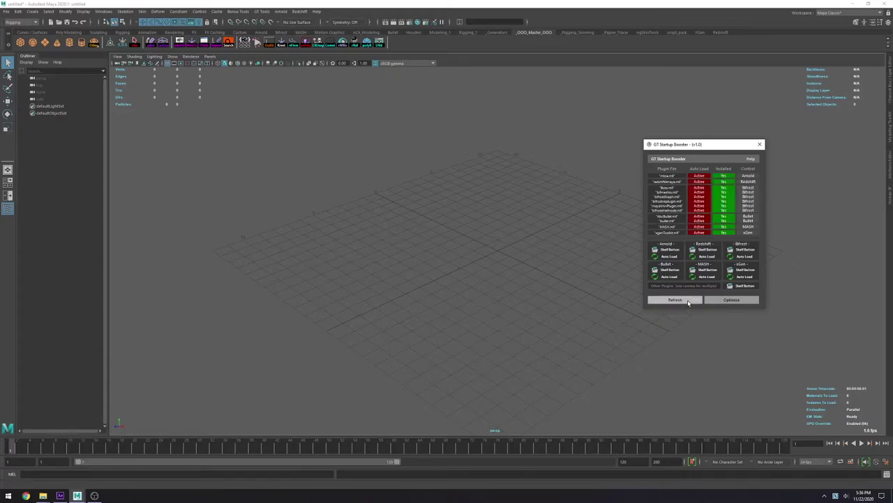
left_click_drag(696, 144, 658, 150)
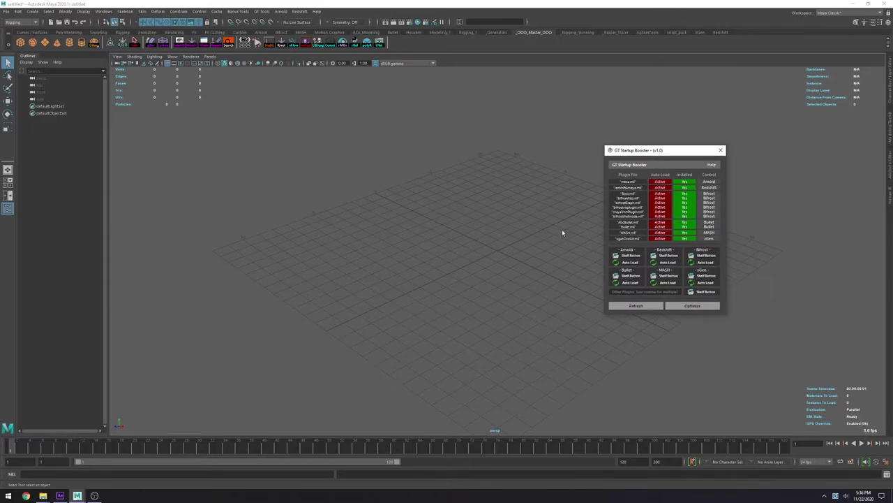
left_click_drag(664, 151, 656, 146)
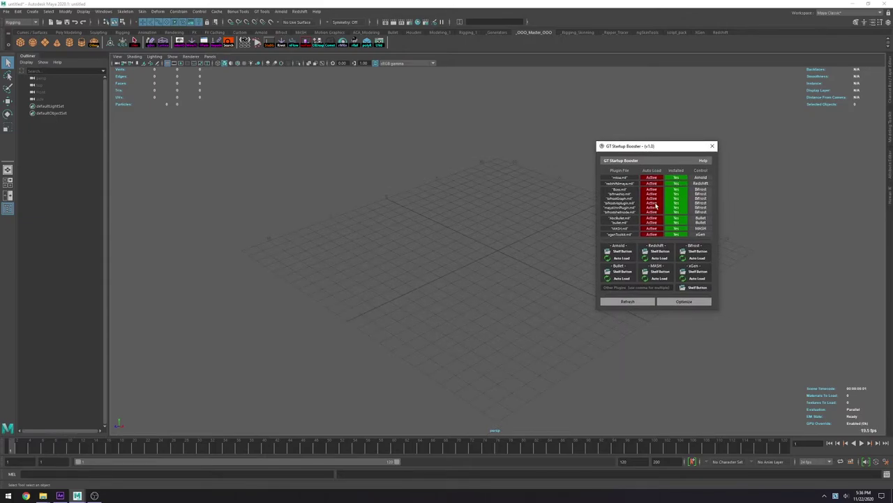
Step: Try the individual auto load toggles for Arnold and Redshift, and optimize all listed plugins so none load at startup
left_click(621, 258)
left_click(621, 259)
left_click(652, 259)
left_click(652, 259)
left_click(684, 301)
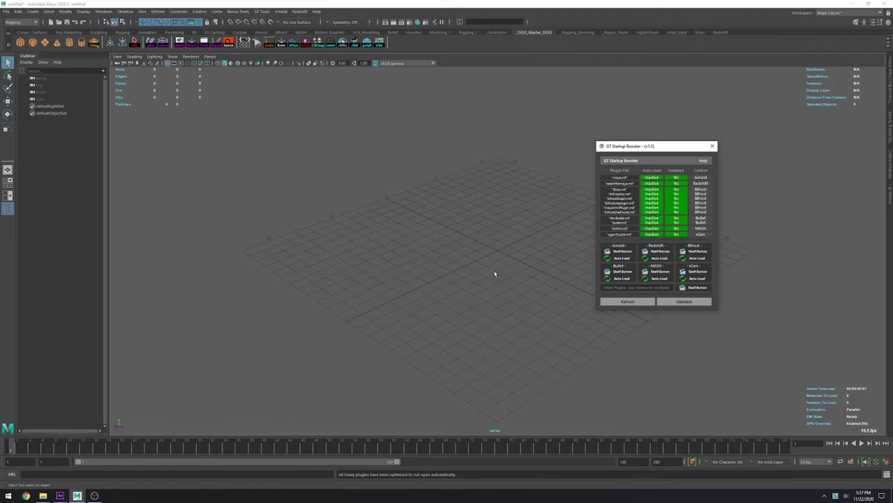
Step: Add plugin load buttons for Arnold, Redshift, Bifrost, Bullet, MASH and xGen to the current shelf
left_click(621, 252)
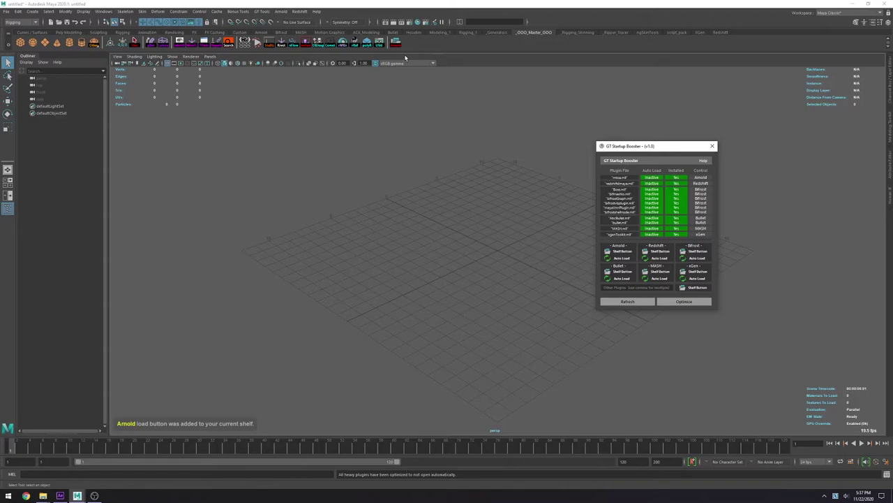
left_click(660, 252)
left_click(696, 251)
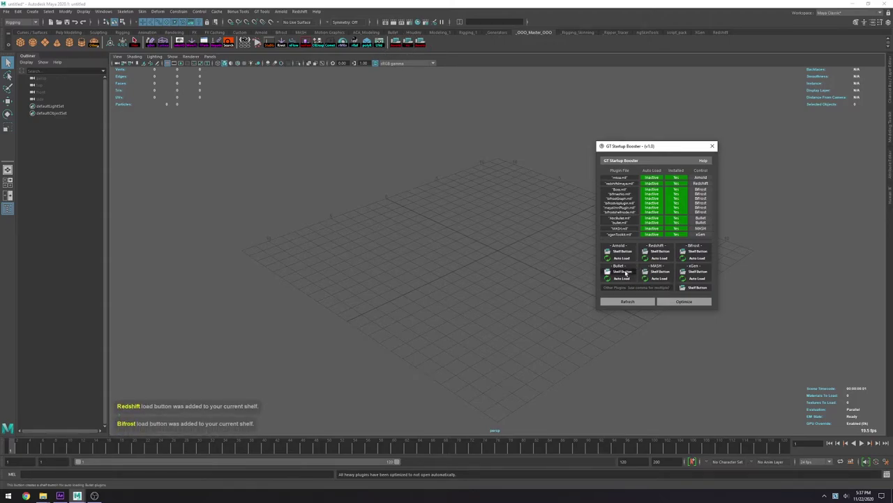
left_click(623, 271)
left_click(659, 271)
left_click(696, 271)
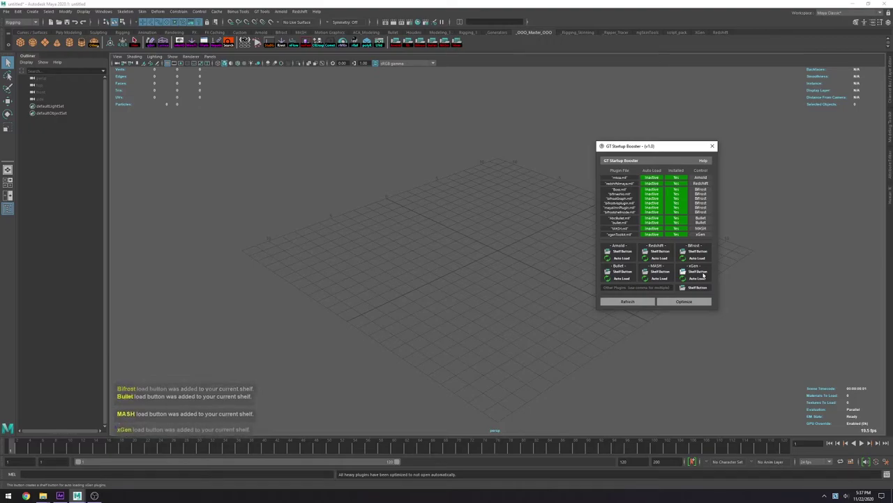
Step: Close the current Maya session and launch Maya 2020 again
left_click(455, 152)
left_click(401, 45)
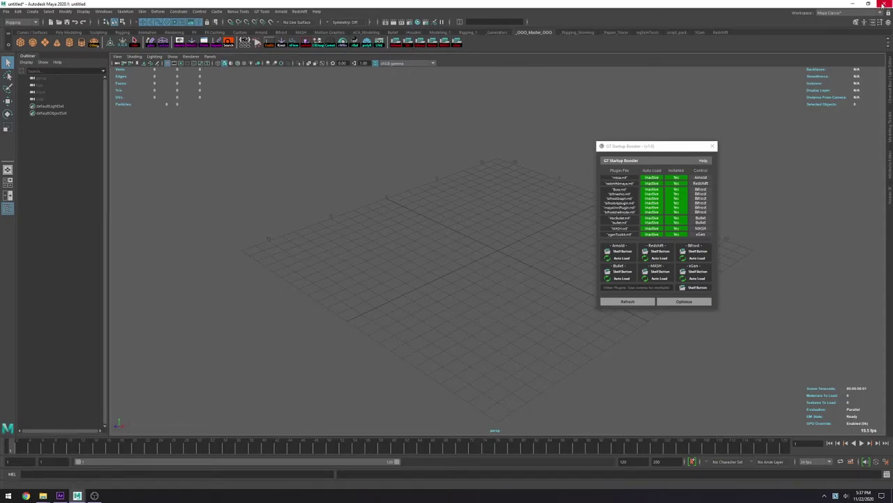
left_click(883, 4)
left_click(451, 250)
left_click(8, 495)
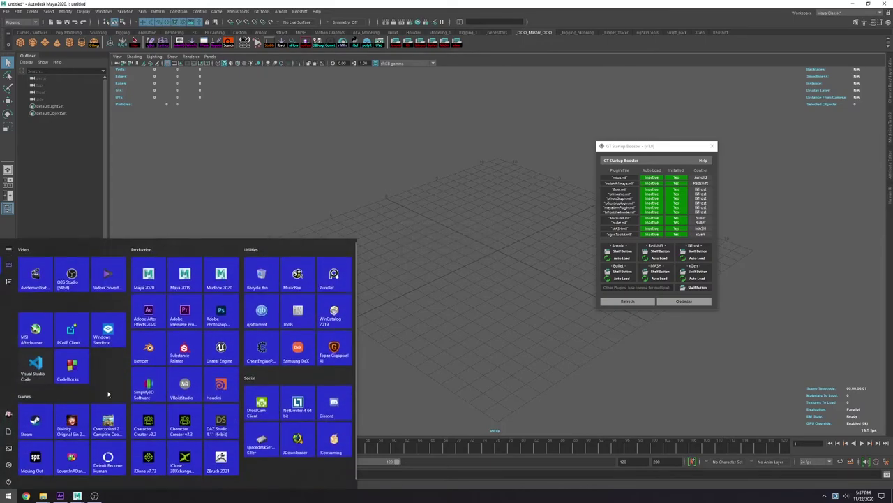
left_click(156, 274)
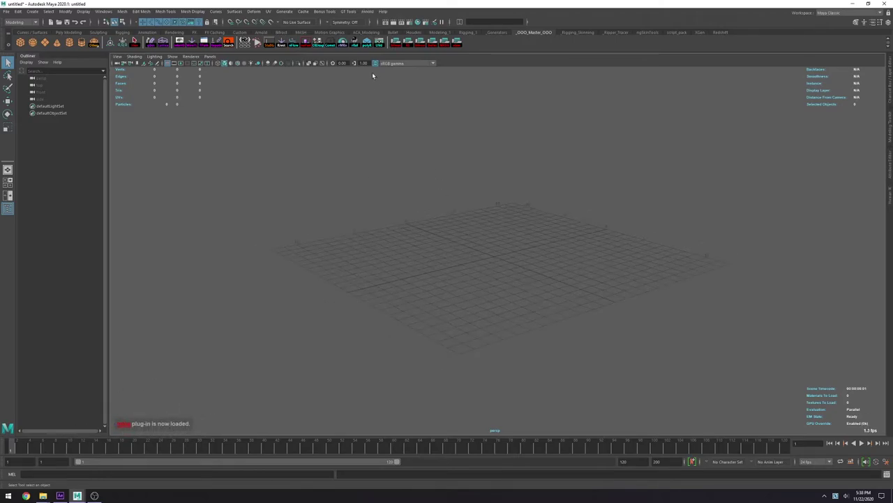
Step: Load the Redshift plugin with its custom shelf shortcut and check the commands available for Arnold and Redshift
left_click(367, 12)
left_click(437, 153)
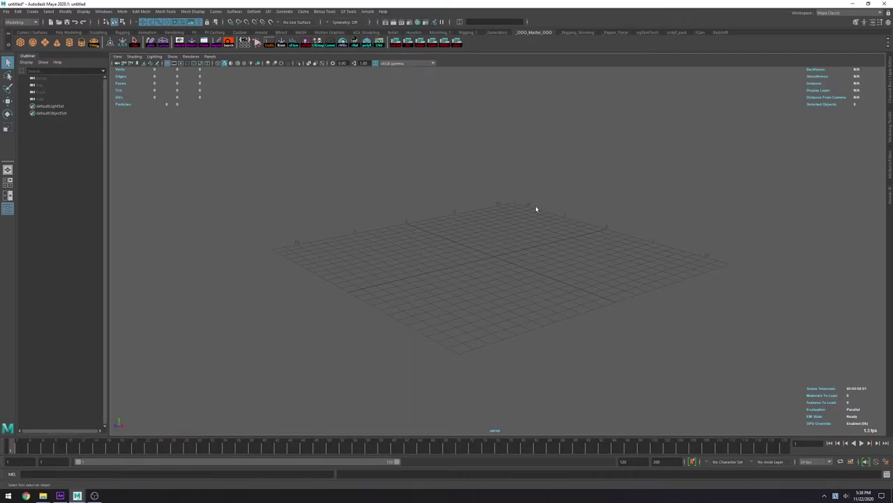
middle_click_drag(474, 178, 480, 189, "alt")
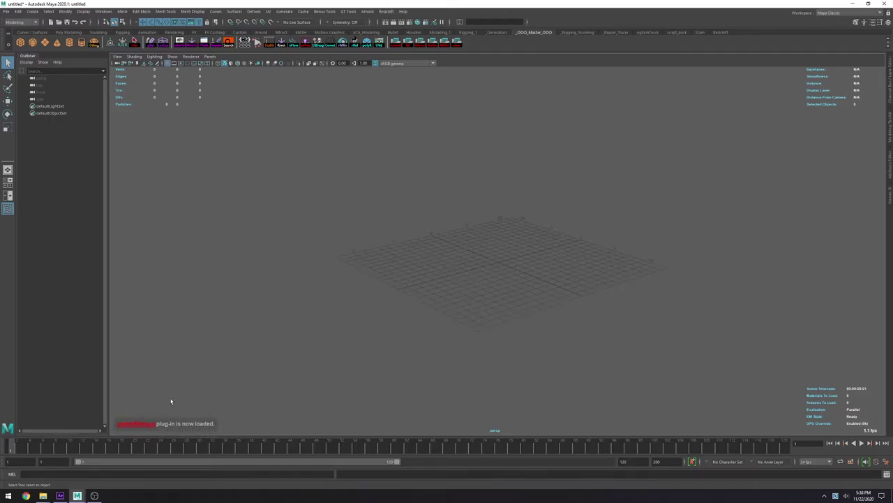
left_click(386, 11)
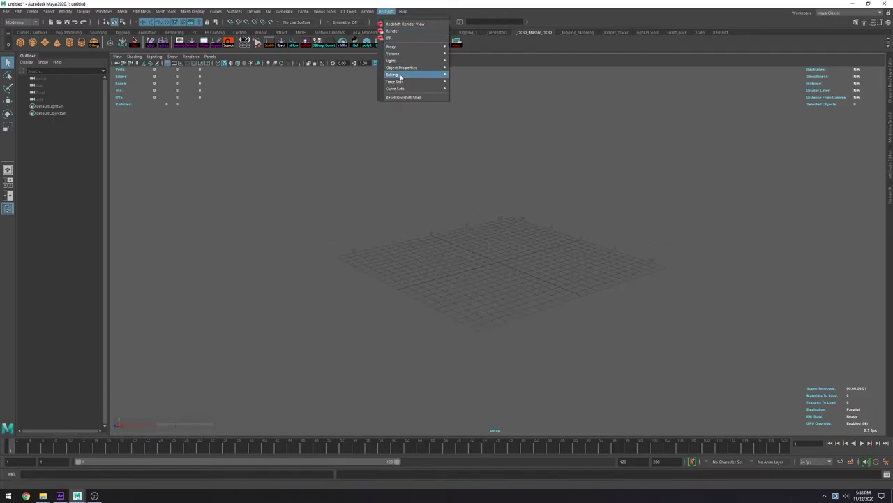
left_click(448, 201)
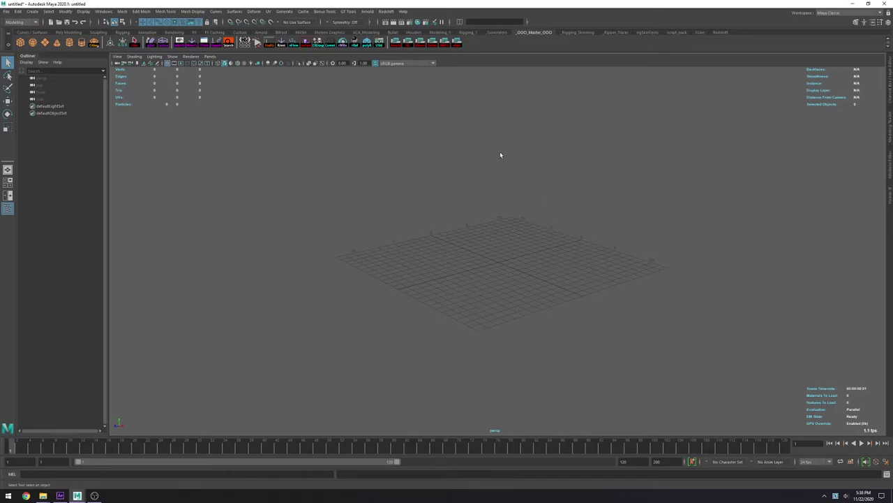
Step: Reopen the GT Startup Booster utility and refresh the auto load status of the listed plugins
left_click(347, 12)
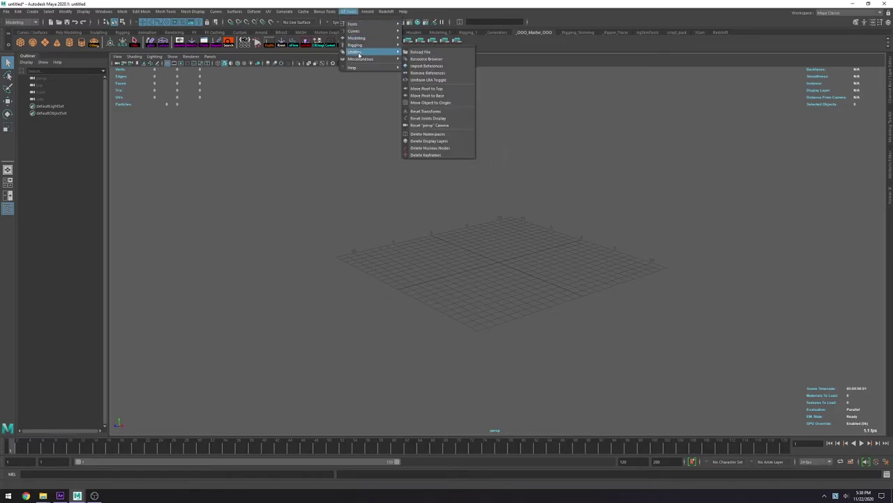
mouse_move(369, 60)
left_click(413, 60)
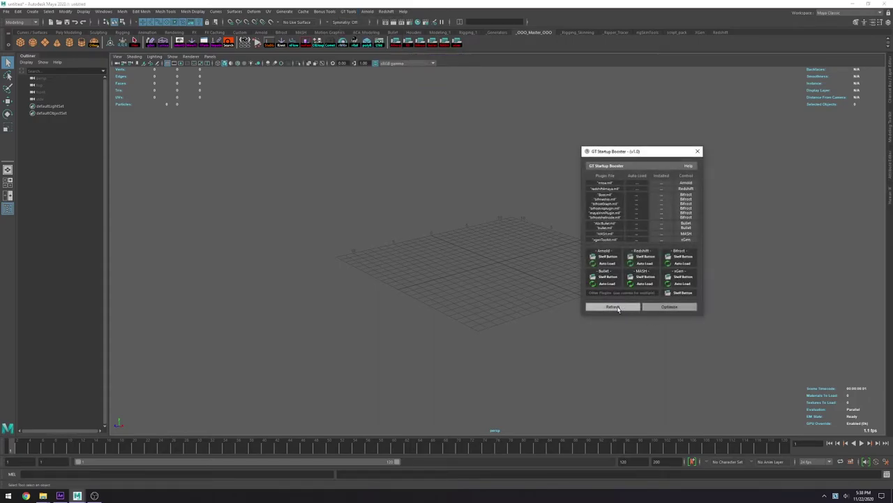
left_click(614, 307)
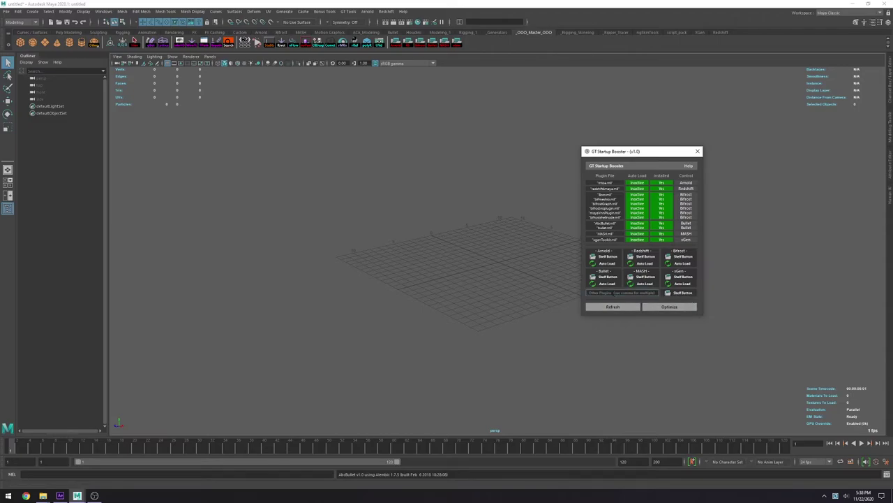
type("mtoa")
left_click_drag(606, 293, 562, 295)
key("BackSpace")
Step: Open the Plug-in Manager beside the booster window and search for the plugin "mtoa"
left_click(103, 12)
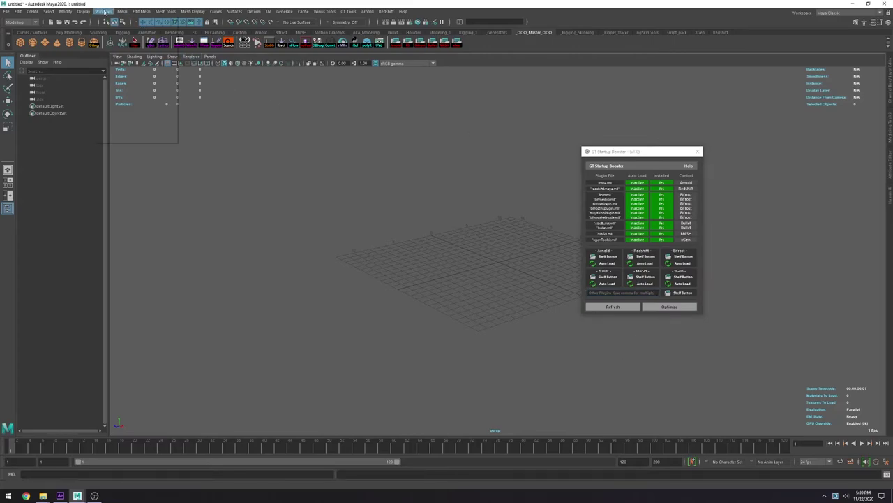
mouse_move(133, 75)
left_click(212, 130)
left_click_drag(440, 79, 341, 83)
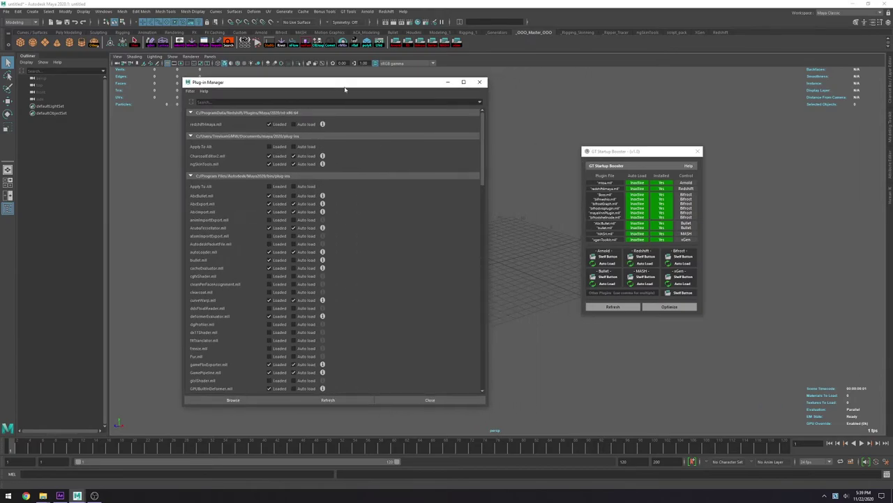
left_click(232, 102)
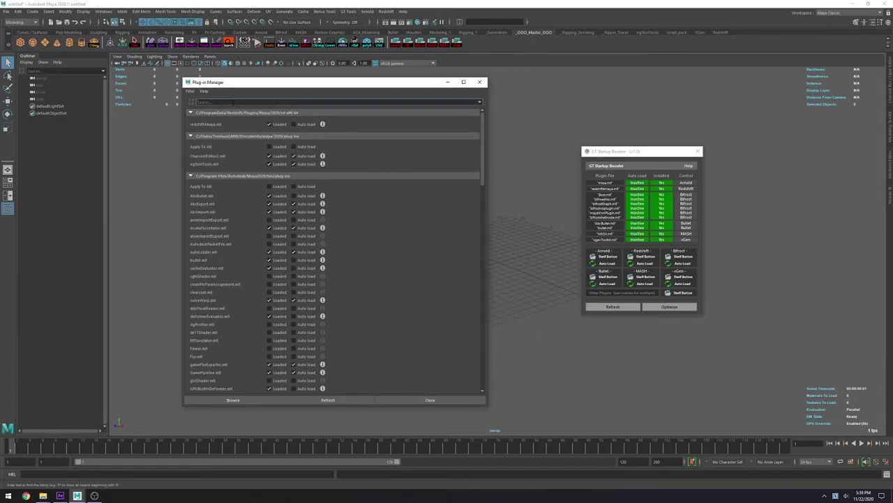
type("mtoa")
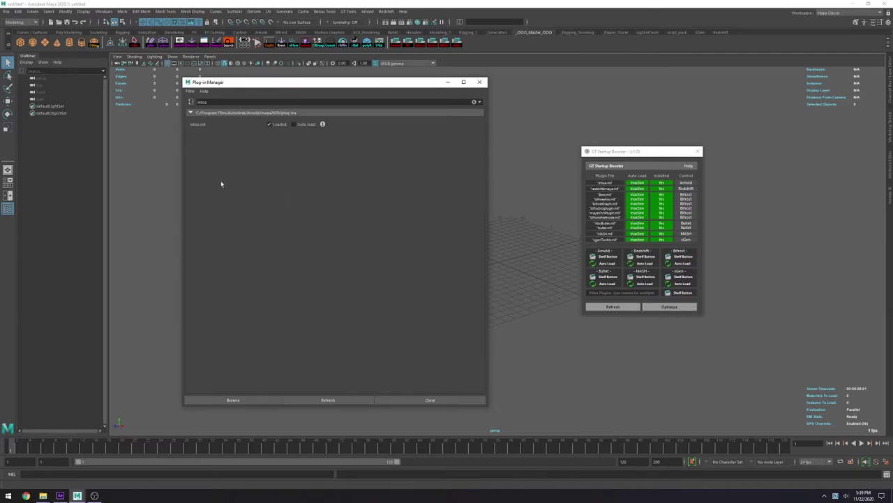
Step: Add a custom load button for the "mtoa" plugin to the current shelf using GT Startup Booster
left_click(597, 292)
type("mtoa")
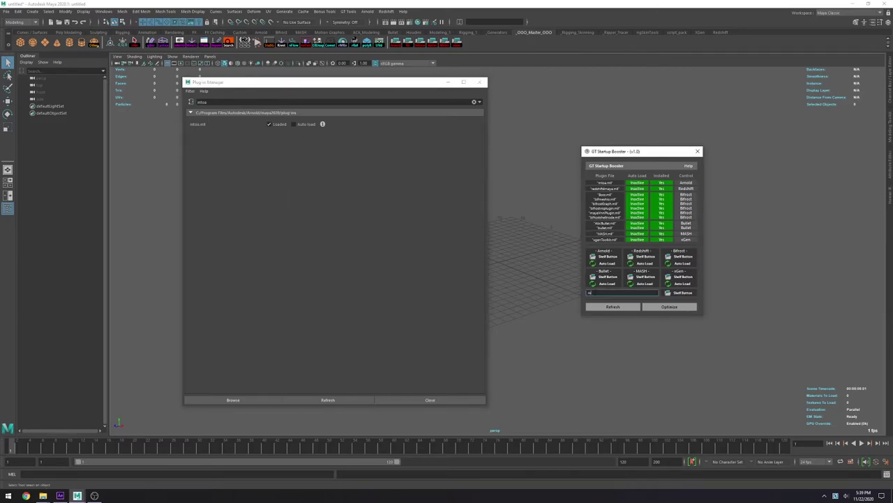
left_click(681, 293)
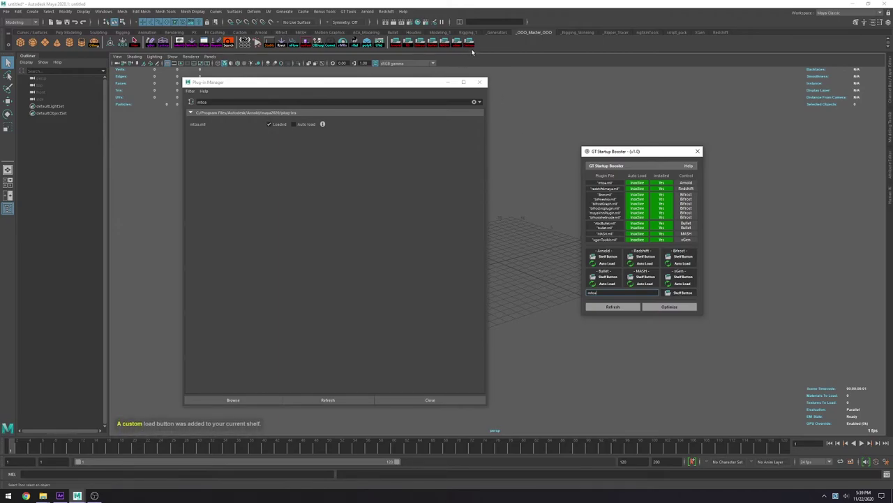
Step: Unload mtoa.mll, reload it with the custom shelf shortcut, check Arnold's commands and close the Plug-in Manager
left_click(269, 125)
left_click(269, 124)
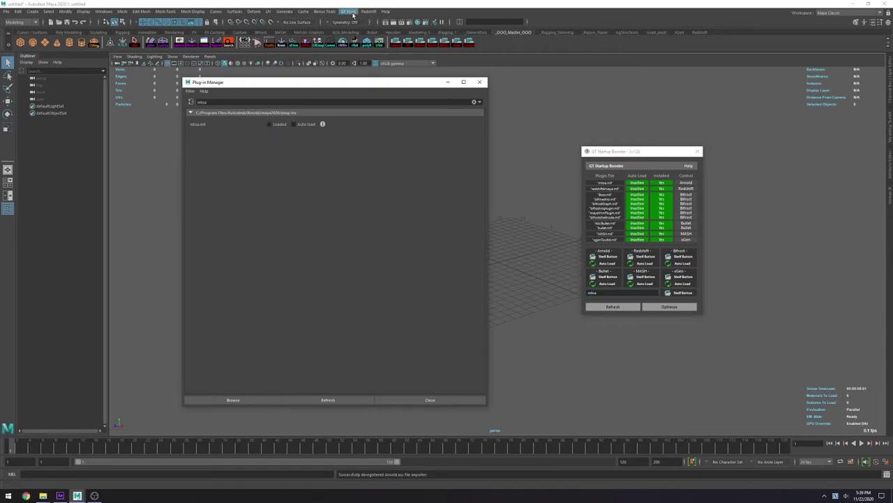
left_click(472, 46)
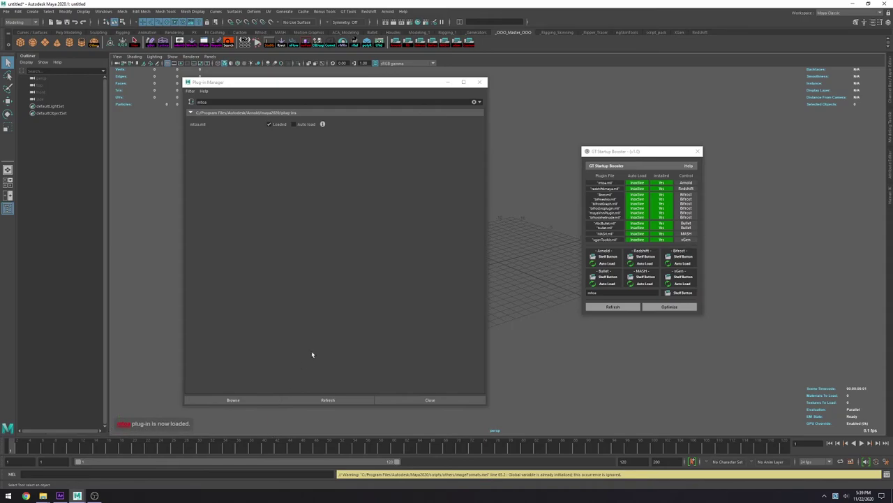
left_click(387, 11)
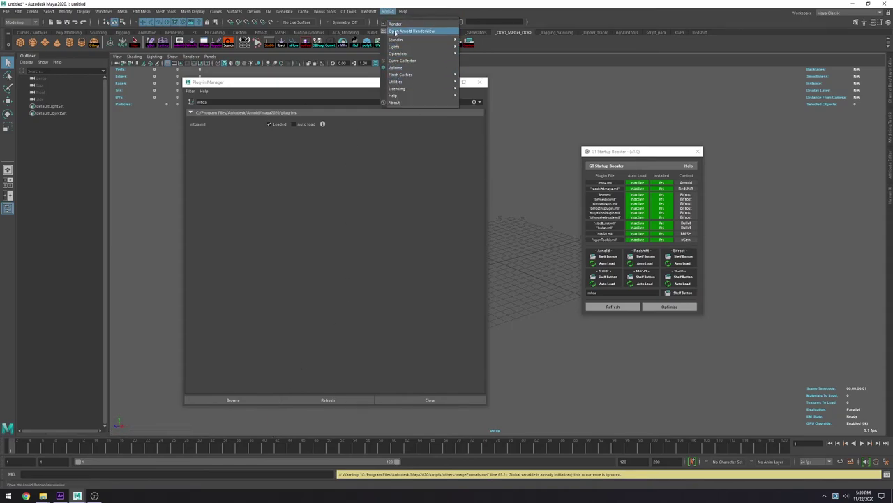
left_click(371, 210)
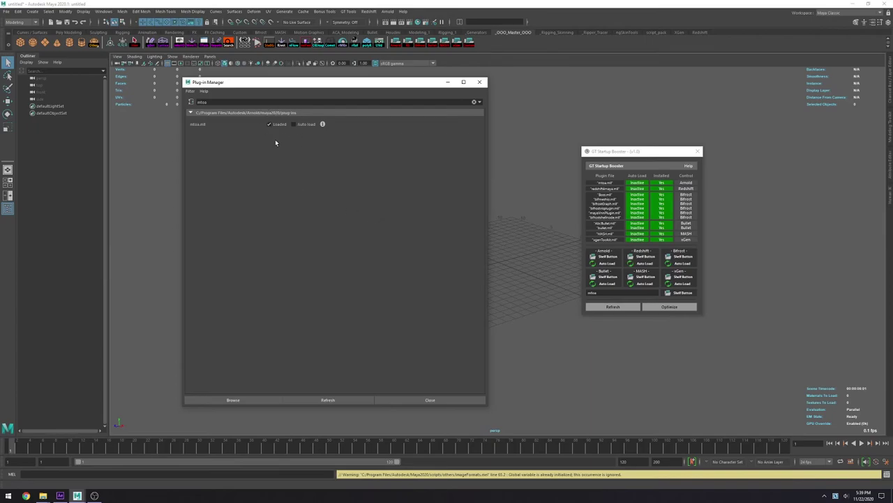
left_click(480, 82)
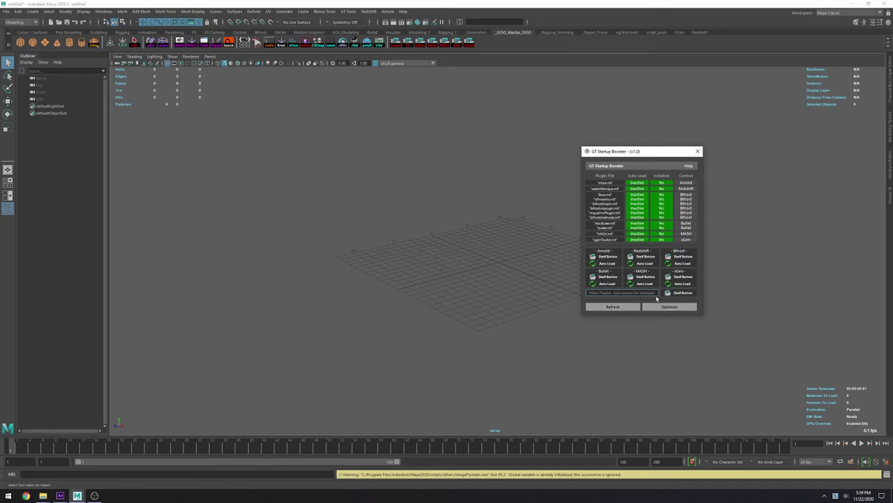
Step: Enter "mtoa, plugin2, plugin3, etc" as the list of other plugins in GT Startup Booster
type("mtoa, plugin2, plugin3, etc")
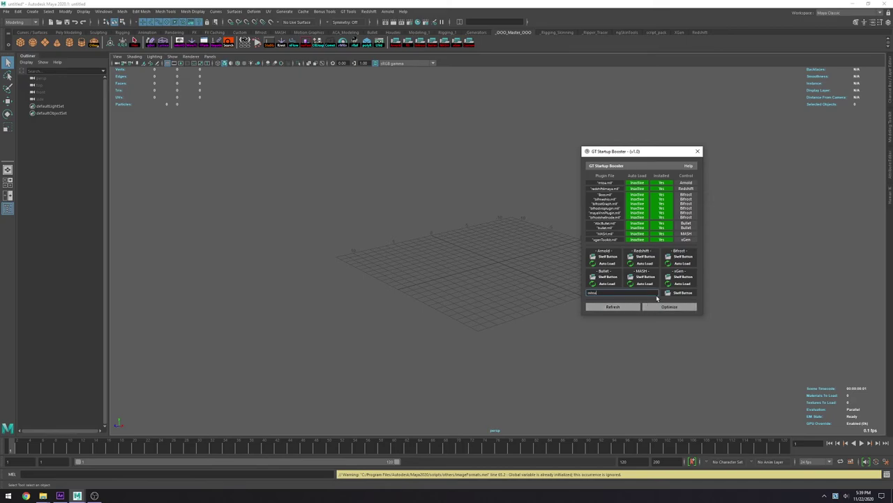